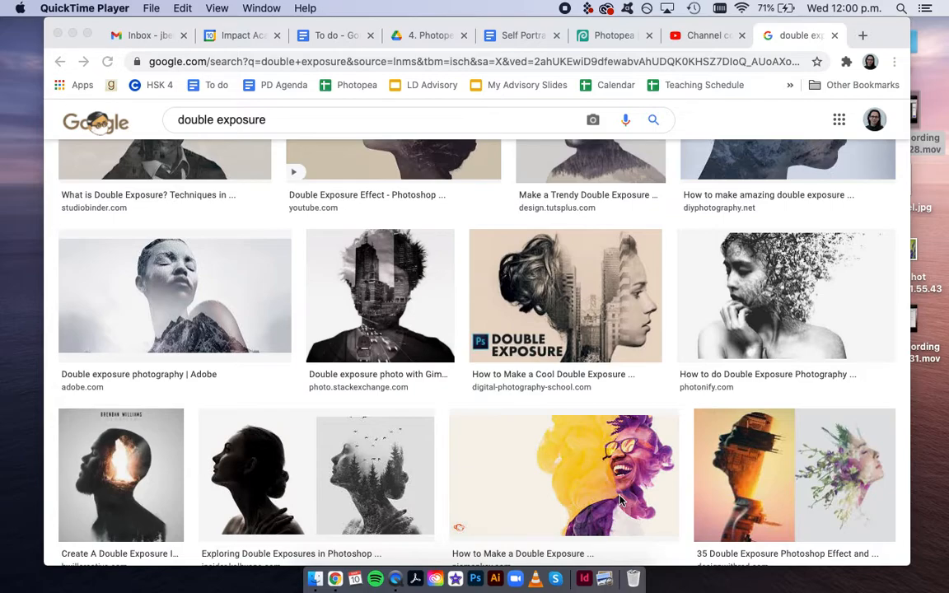
# Switch to Photopea and place the lavender screenshot from the desktop as a new layer over the weasel photo.
pyautogui.click(614, 35)
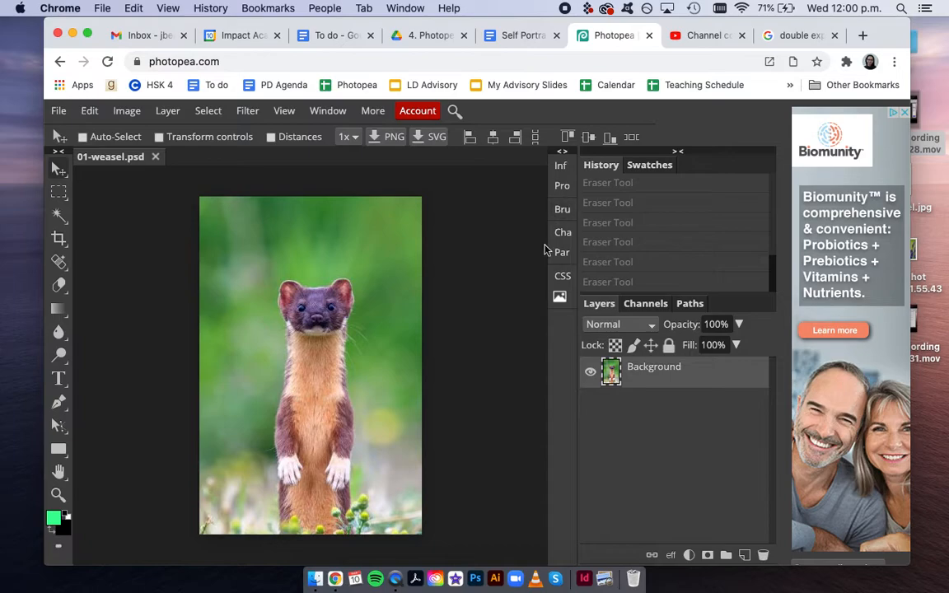
pyautogui.moveTo(919, 291); pyautogui.dragTo(344, 443)
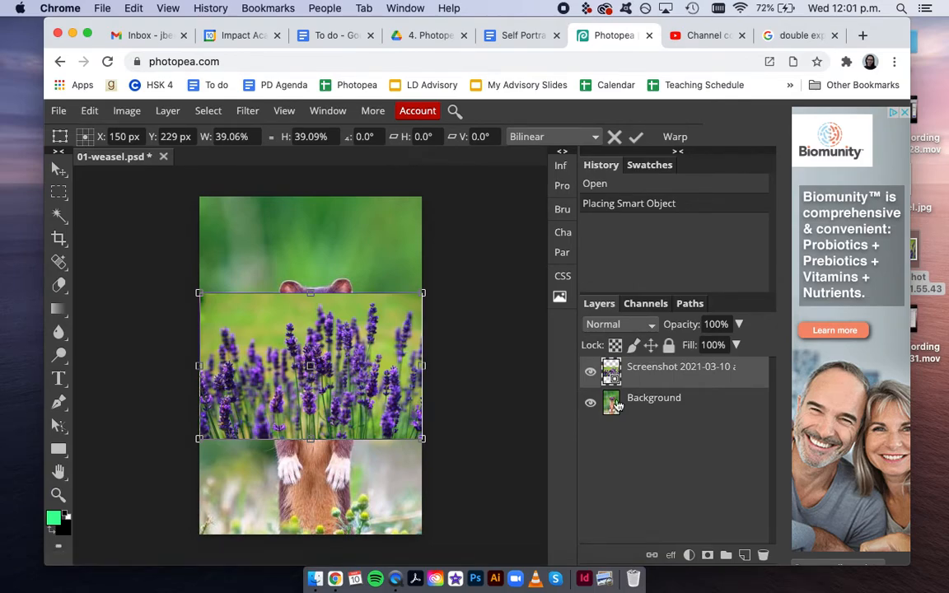
pyautogui.click(633, 138)
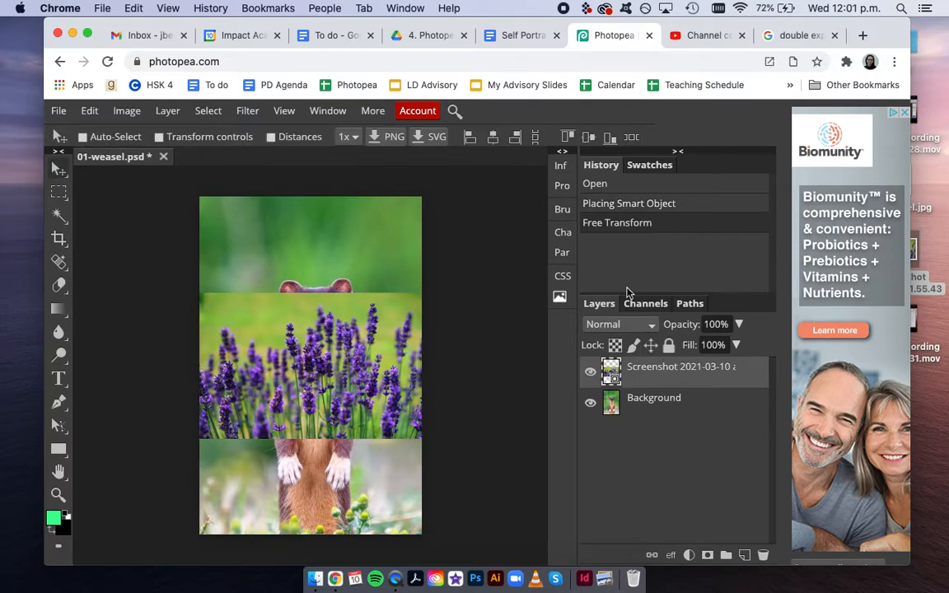
# Lower the lavender layer's opacity to 46% and move the layer down to the canvas's lower edge.
pyautogui.click(736, 345)
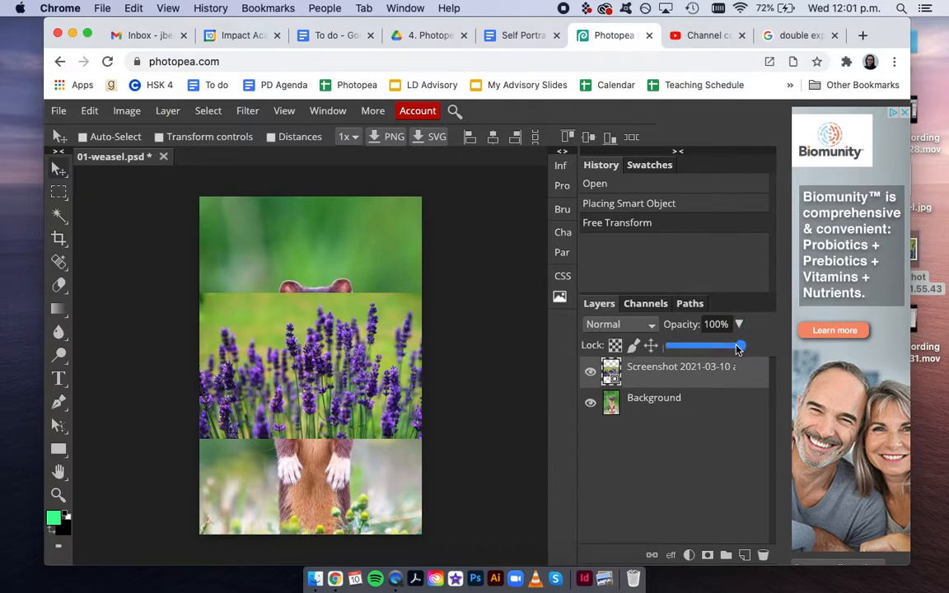
pyautogui.moveTo(739, 350); pyautogui.dragTo(713, 351)
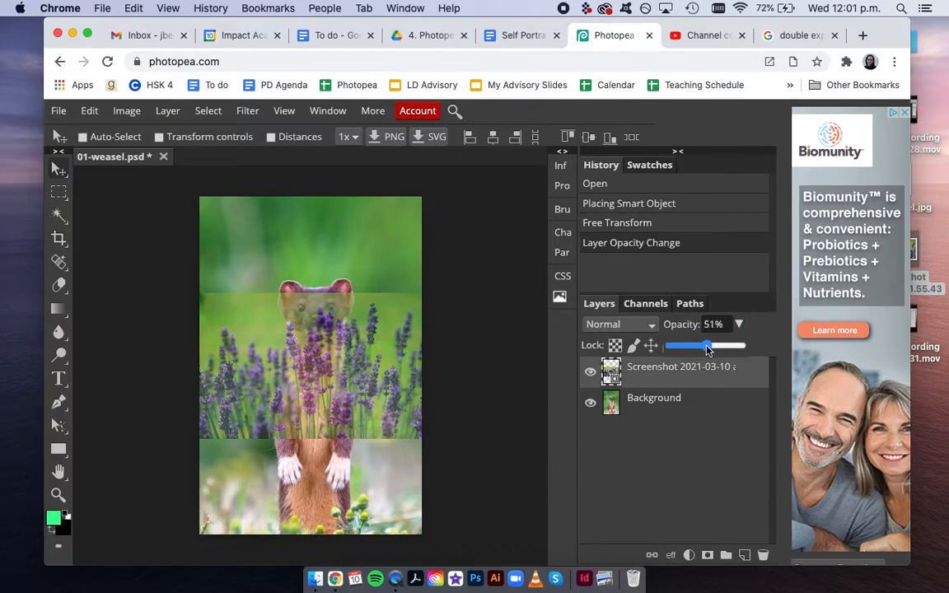
pyautogui.moveTo(704, 350); pyautogui.dragTo(704, 349)
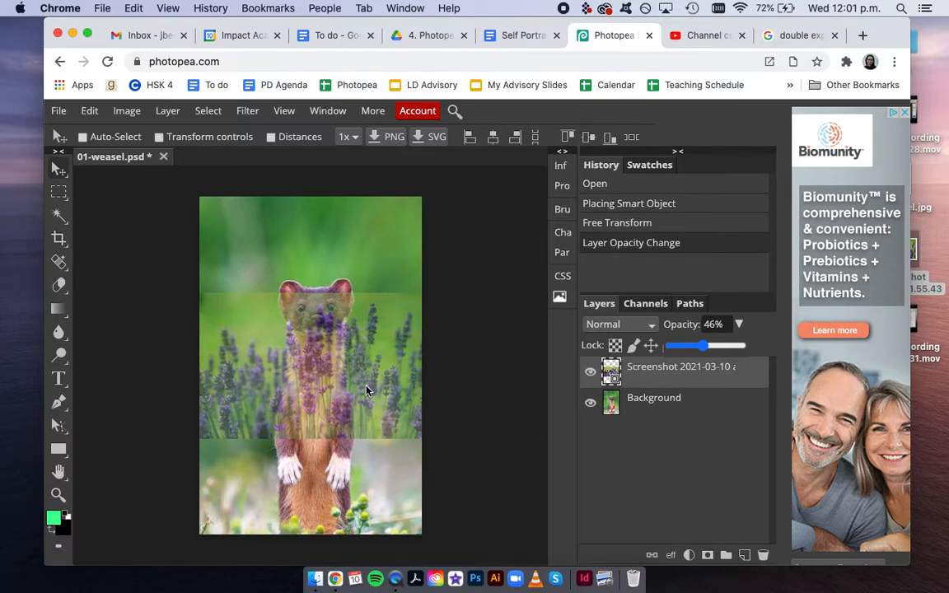
pyautogui.moveTo(384, 409); pyautogui.dragTo(382, 508)
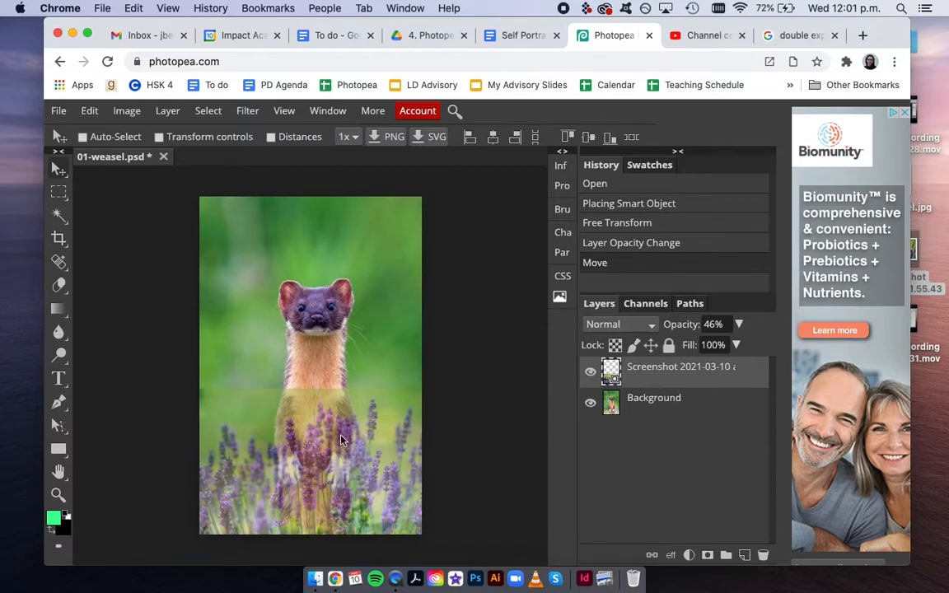
# Free-transform the lavender layer to about 38.69% height with a rotation of about -0.1°.
pyautogui.click(89, 111)
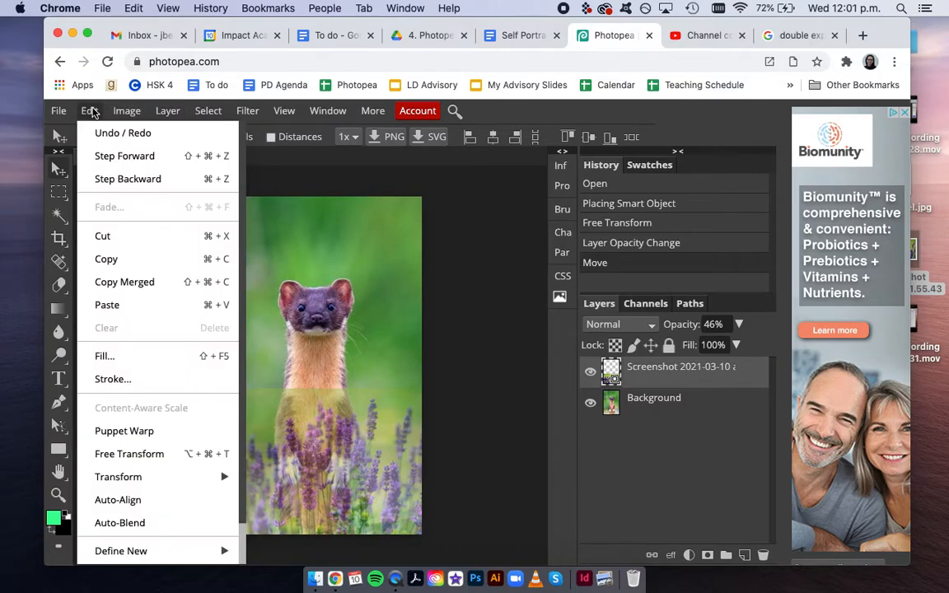
pyautogui.click(130, 454)
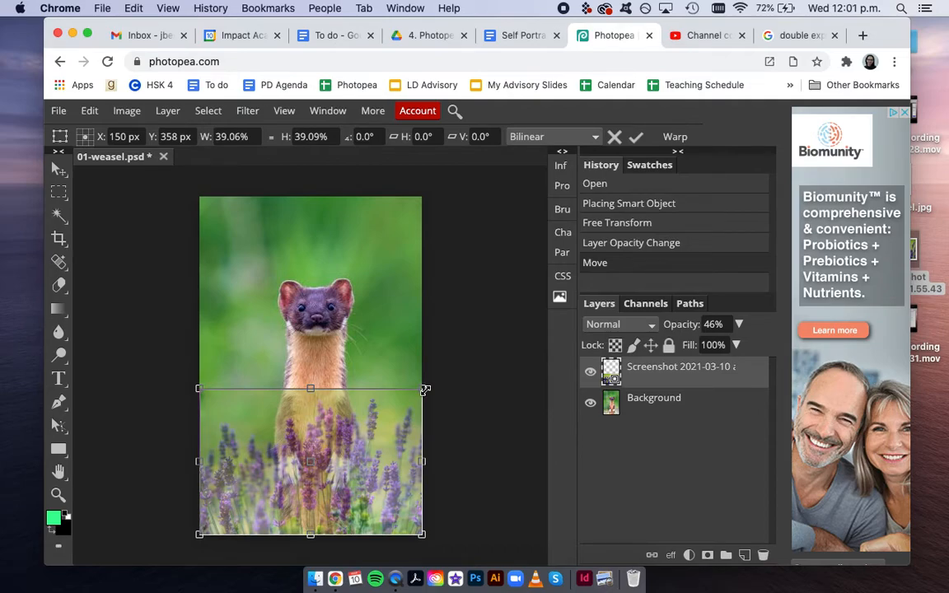
pyautogui.moveTo(424, 389)
pyautogui.mouseDown()
pyautogui.moveTo(462, 365)
pyautogui.moveTo(447, 365)
pyautogui.moveTo(422, 390)
pyautogui.mouseUp()
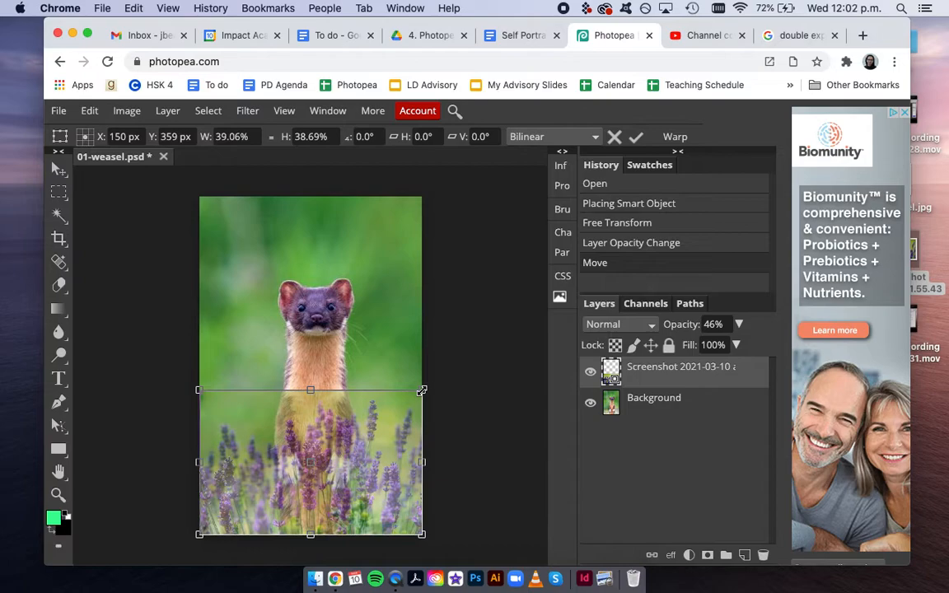
pyautogui.moveTo(430, 388)
pyautogui.mouseDown()
pyautogui.moveTo(418, 369)
pyautogui.moveTo(434, 385)
pyautogui.mouseUp()
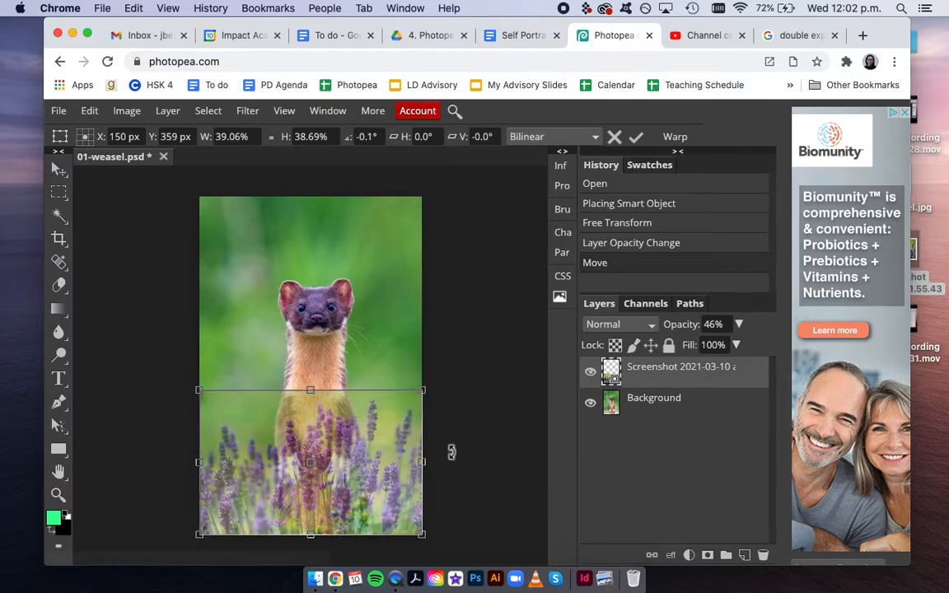
pyautogui.press('Return')
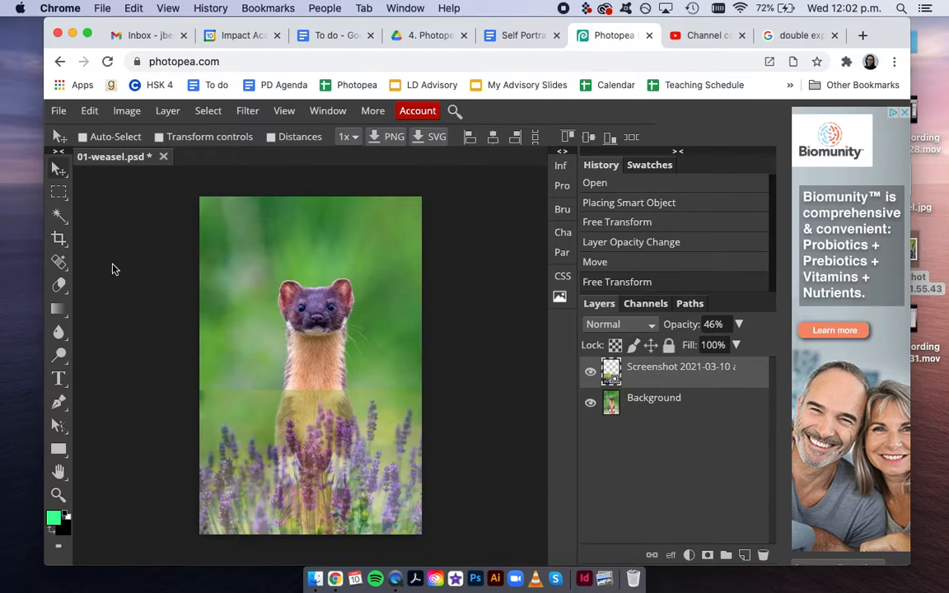
# Set up the Eraser tool at 41 px with 100% hardness and rasterize the lavender smart object.
pyautogui.click(59, 285)
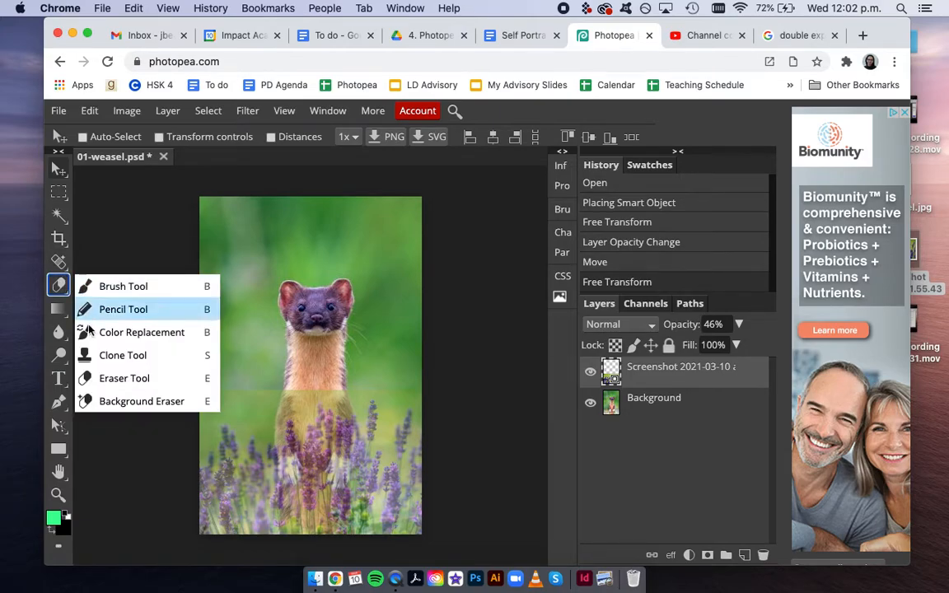
pyautogui.click(103, 378)
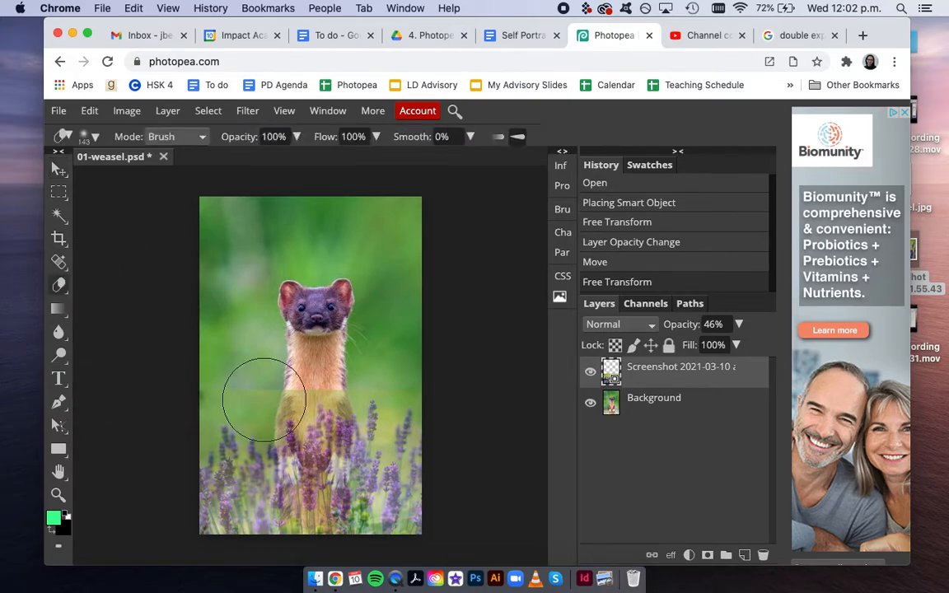
pyautogui.click(94, 138)
pyautogui.moveTo(167, 180)
pyautogui.mouseDown()
pyautogui.moveTo(139, 183)
pyautogui.moveTo(207, 212)
pyautogui.moveTo(248, 213)
pyautogui.mouseUp()
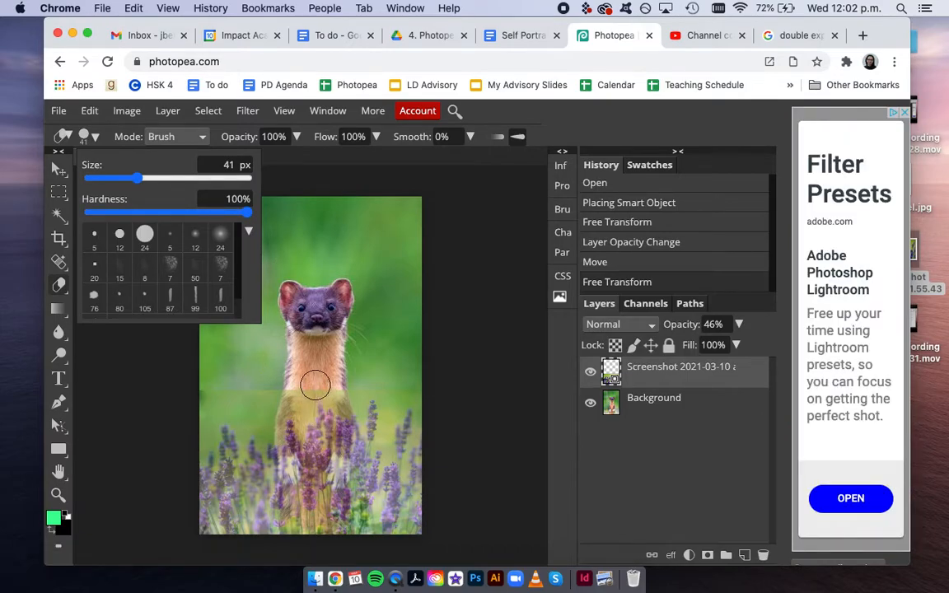
pyautogui.click(316, 385)
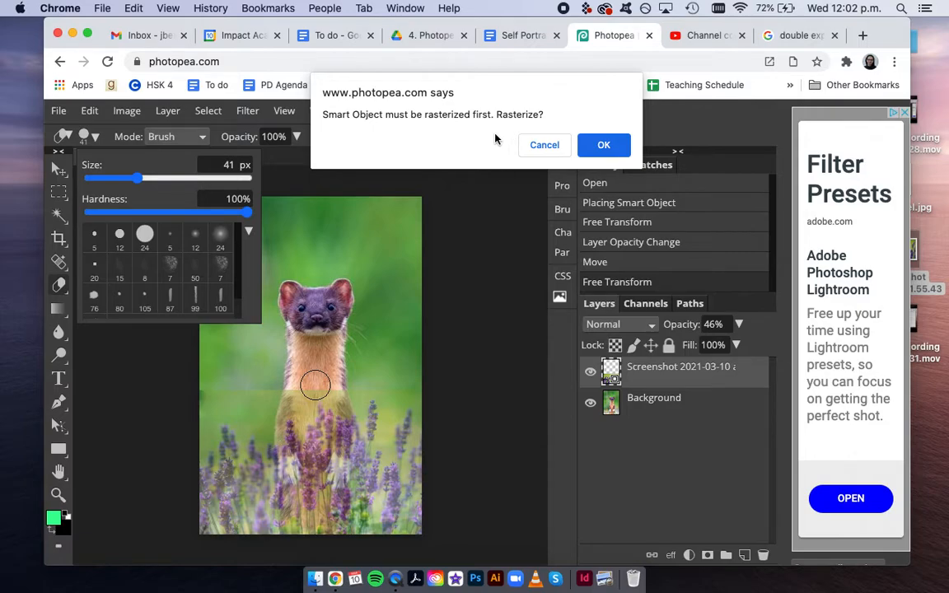
pyautogui.click(601, 145)
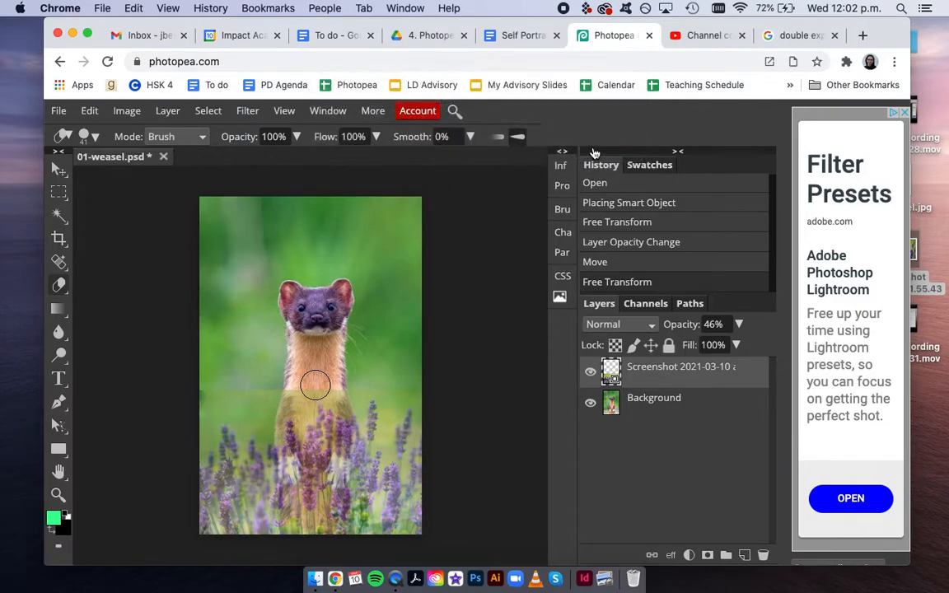
# Erase the lavender covering the weasel's chest, arms, paws and belly, undoing the last unwanted stroke.
pyautogui.scroll(3, 303, 398)
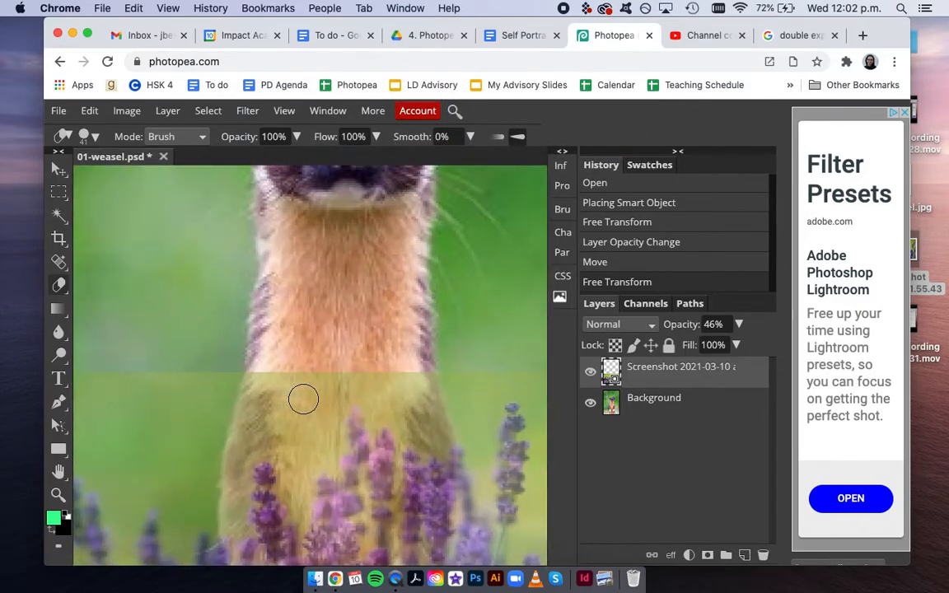
pyautogui.scroll(-2, 303, 399)
pyautogui.moveTo(346, 306)
pyautogui.mouseDown()
pyautogui.moveTo(339, 360)
pyautogui.moveTo(345, 297)
pyautogui.moveTo(381, 436)
pyautogui.moveTo(350, 385)
pyautogui.moveTo(301, 347)
pyautogui.mouseUp()
pyautogui.moveTo(264, 255)
pyautogui.mouseDown()
pyautogui.moveTo(264, 392)
pyautogui.moveTo(269, 295)
pyautogui.moveTo(255, 335)
pyautogui.moveTo(252, 295)
pyautogui.moveTo(249, 395)
pyautogui.moveTo(245, 358)
pyautogui.moveTo(233, 398)
pyautogui.moveTo(234, 456)
pyautogui.mouseUp()
pyautogui.scroll(-4, 235, 459)
pyautogui.moveTo(239, 282)
pyautogui.mouseDown()
pyautogui.moveTo(265, 453)
pyautogui.moveTo(233, 291)
pyautogui.moveTo(239, 420)
pyautogui.mouseUp()
pyautogui.moveTo(313, 356)
pyautogui.mouseDown()
pyautogui.moveTo(312, 323)
pyautogui.moveTo(312, 440)
pyautogui.moveTo(337, 308)
pyautogui.moveTo(360, 418)
pyautogui.moveTo(393, 281)
pyautogui.moveTo(382, 391)
pyautogui.moveTo(368, 306)
pyautogui.moveTo(354, 409)
pyautogui.moveTo(308, 343)
pyautogui.mouseUp()
pyautogui.press('super+z')
pyautogui.scroll(-4, 308, 343)
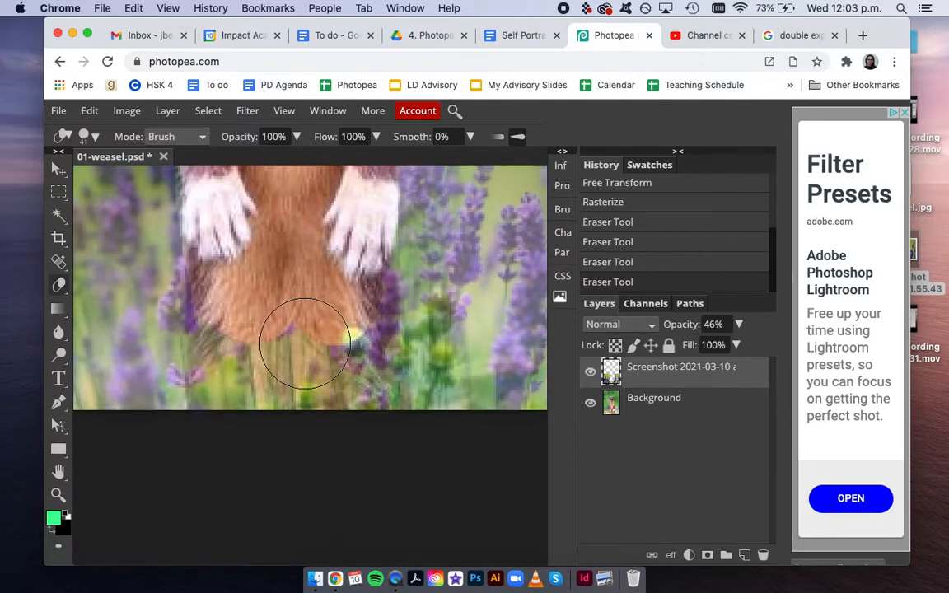
# Reduce the lavender layer's opacity to 24% and erase the remaining lavender over the weasel's lower body.
pyautogui.click(739, 326)
pyautogui.moveTo(705, 347); pyautogui.dragTo(686, 346)
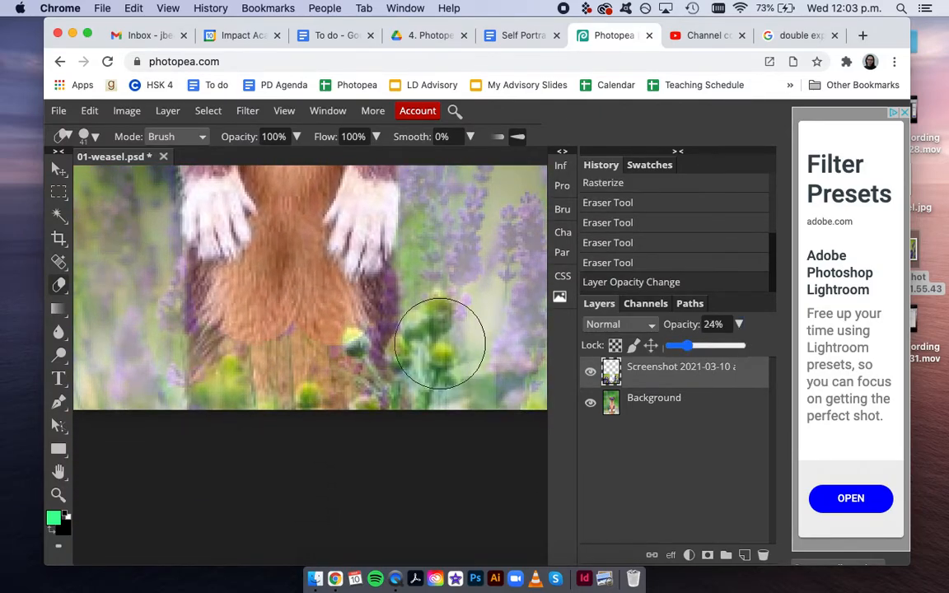
pyautogui.moveTo(342, 323)
pyautogui.mouseDown()
pyautogui.moveTo(322, 387)
pyautogui.moveTo(355, 239)
pyautogui.moveTo(318, 318)
pyautogui.mouseUp()
pyautogui.moveTo(278, 391)
pyautogui.mouseDown()
pyautogui.moveTo(278, 315)
pyautogui.moveTo(257, 234)
pyautogui.moveTo(245, 273)
pyautogui.moveTo(238, 257)
pyautogui.moveTo(232, 279)
pyautogui.moveTo(244, 371)
pyautogui.mouseUp()
pyautogui.scroll(5, 239, 346)
pyautogui.hscroll(-2, 238, 345)
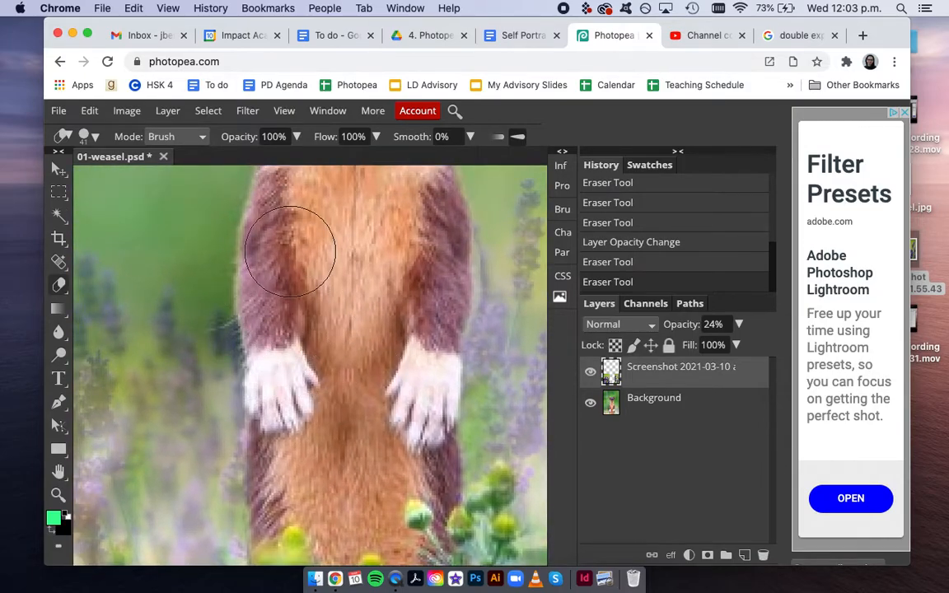
pyautogui.scroll(-5, 338, 274)
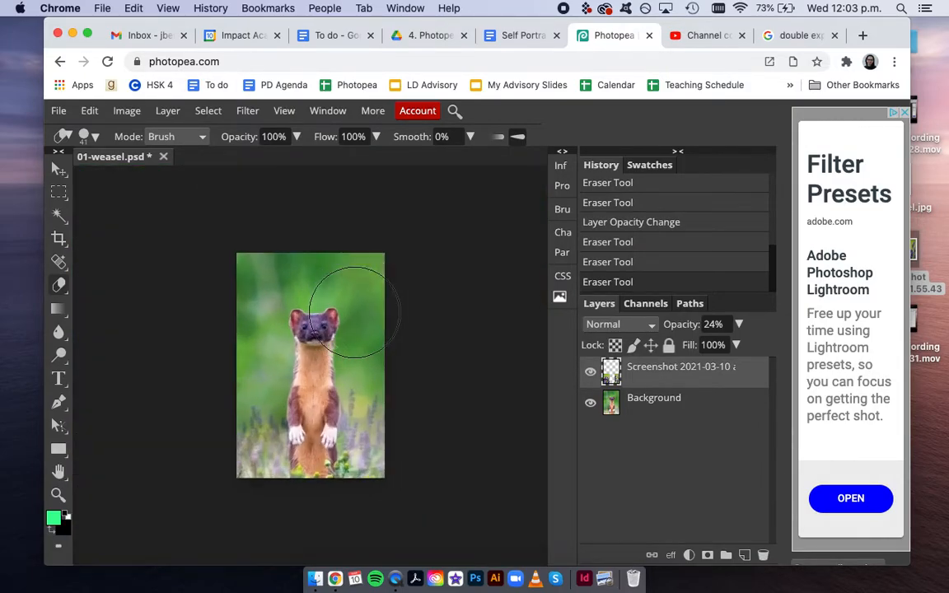
pyautogui.scroll(5, 355, 312)
pyautogui.scroll(-5, 354, 311)
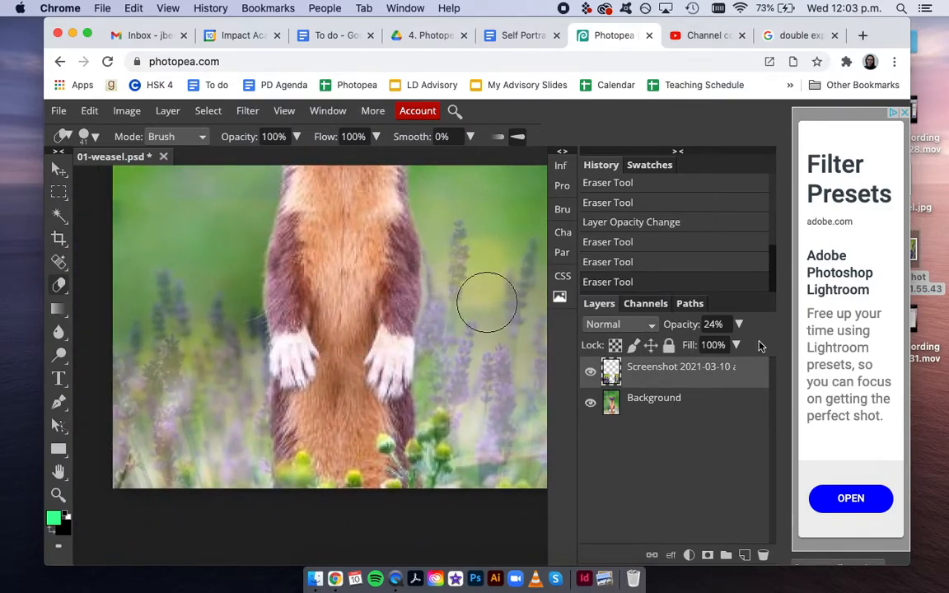
# Raise the lavender layer's opacity to 58%.
pyautogui.click(739, 324)
pyautogui.moveTo(685, 346); pyautogui.dragTo(713, 349)
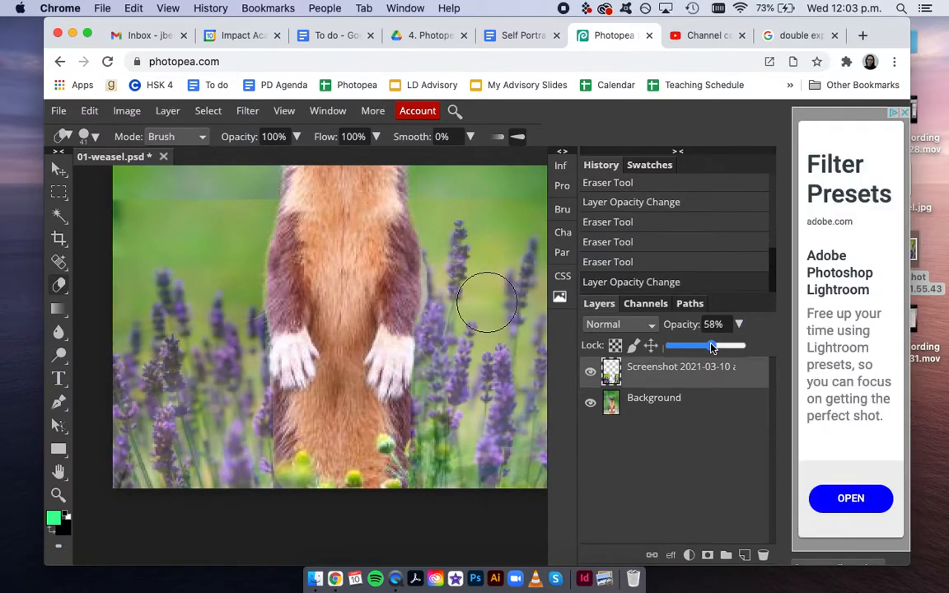
pyautogui.scroll(-3, 429, 411)
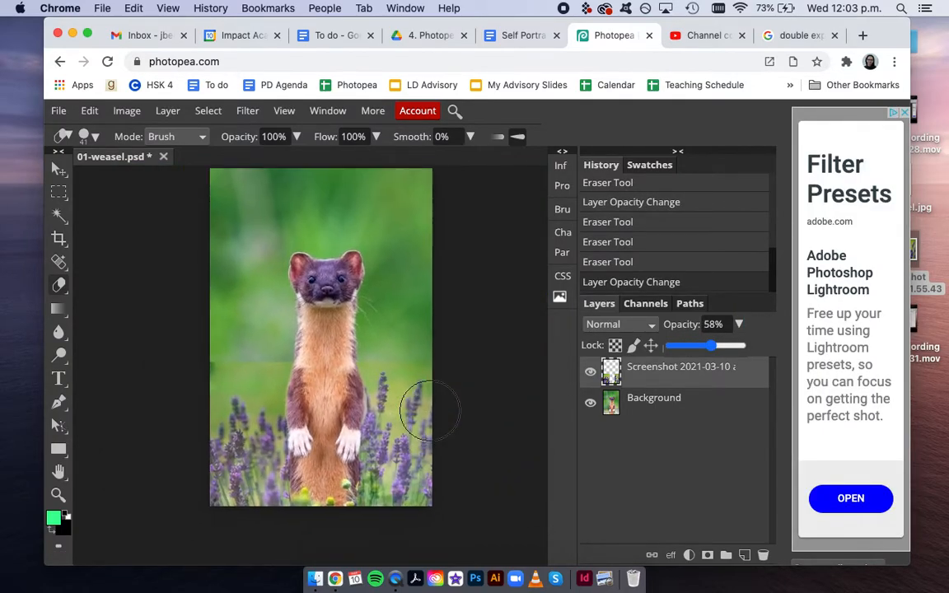
pyautogui.scroll(-2, 429, 410)
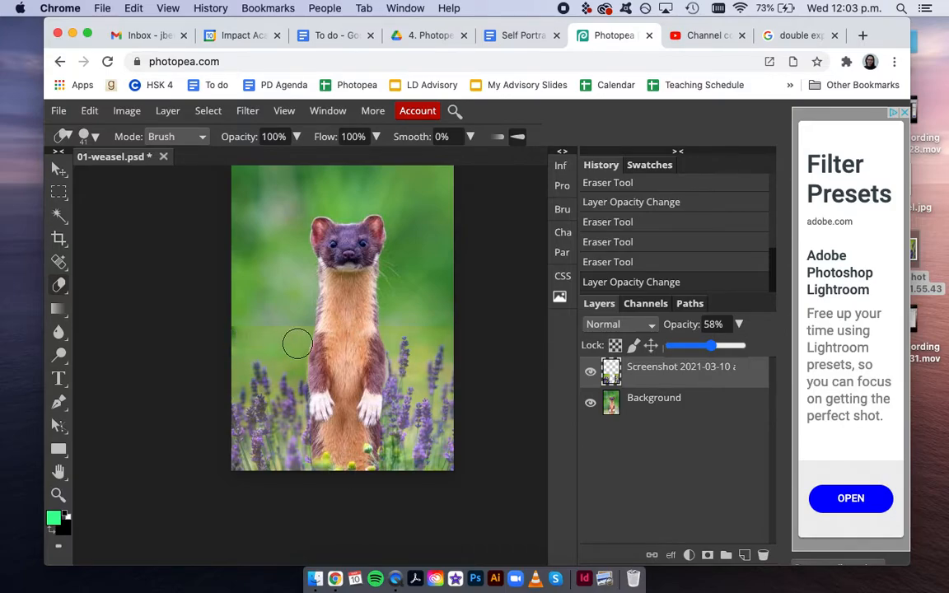
# Set the eraser brush to 102 px with 26% hardness.
pyautogui.click(96, 139)
pyautogui.click(96, 140)
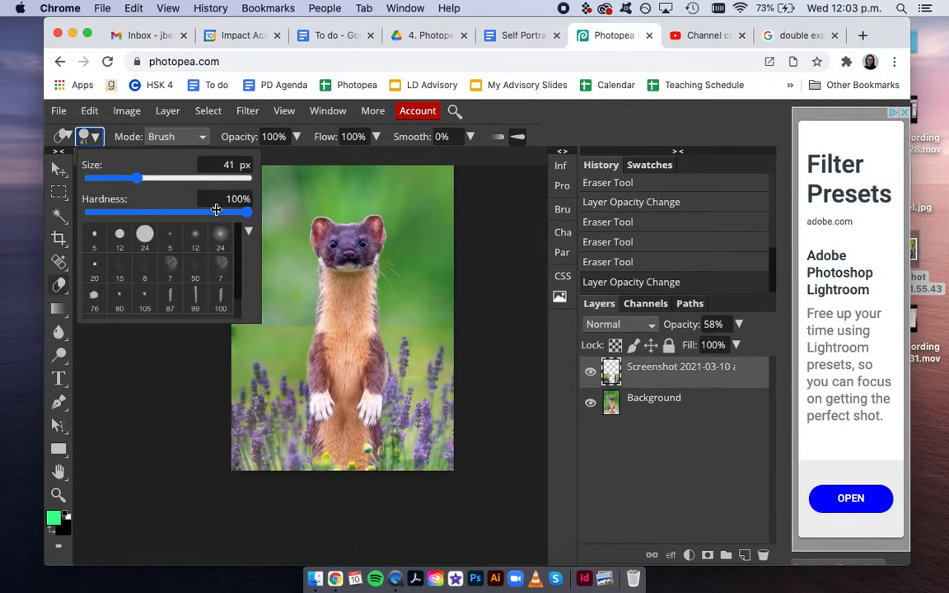
pyautogui.moveTo(246, 212); pyautogui.dragTo(129, 214)
pyautogui.moveTo(164, 182); pyautogui.dragTo(167, 179)
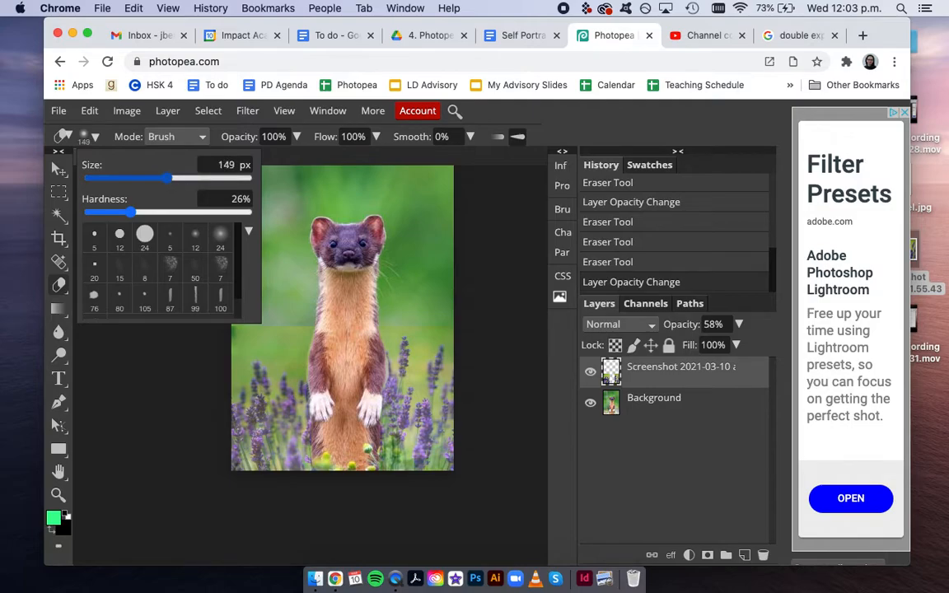
pyautogui.moveTo(168, 179); pyautogui.dragTo(157, 180)
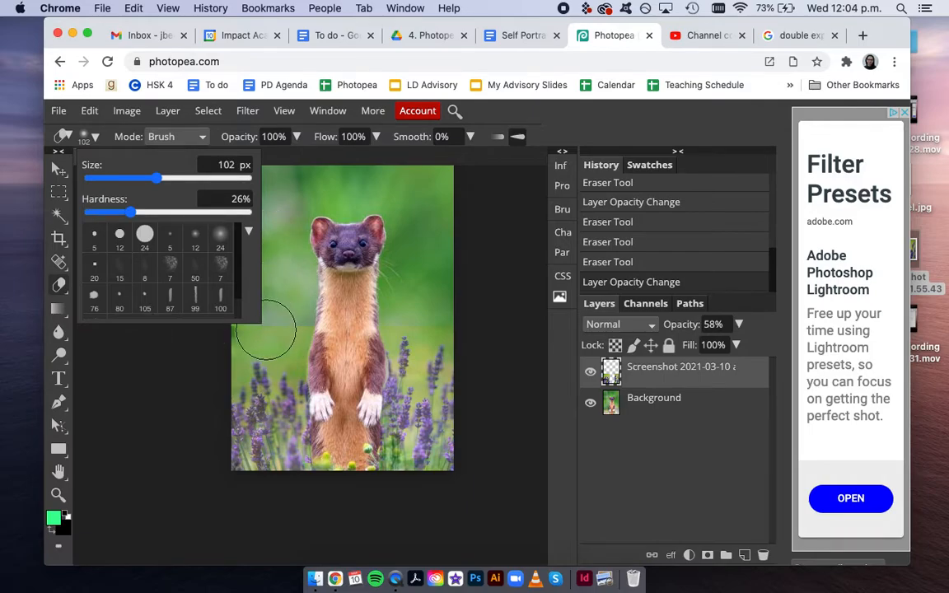
# Erase the lavender layer's hard upper edge on both sides of the weasel with the soft eraser.
pyautogui.click(267, 330)
pyautogui.moveTo(265, 328)
pyautogui.mouseDown()
pyautogui.moveTo(233, 320)
pyautogui.moveTo(230, 296)
pyautogui.mouseUp()
pyautogui.moveTo(228, 342); pyautogui.dragTo(224, 336)
pyautogui.moveTo(287, 321); pyautogui.dragTo(273, 312)
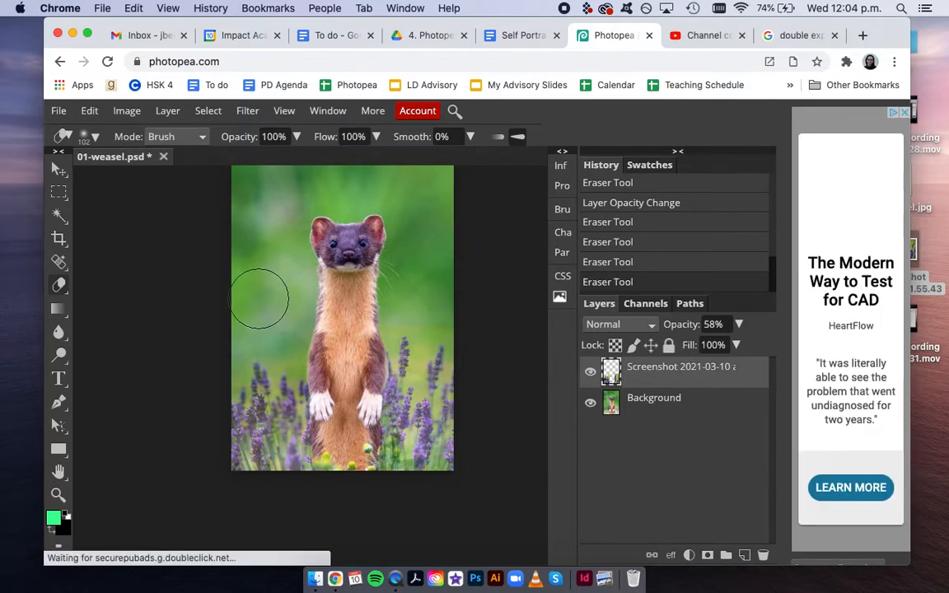
pyautogui.moveTo(409, 305); pyautogui.dragTo(411, 303)
pyautogui.click(439, 310)
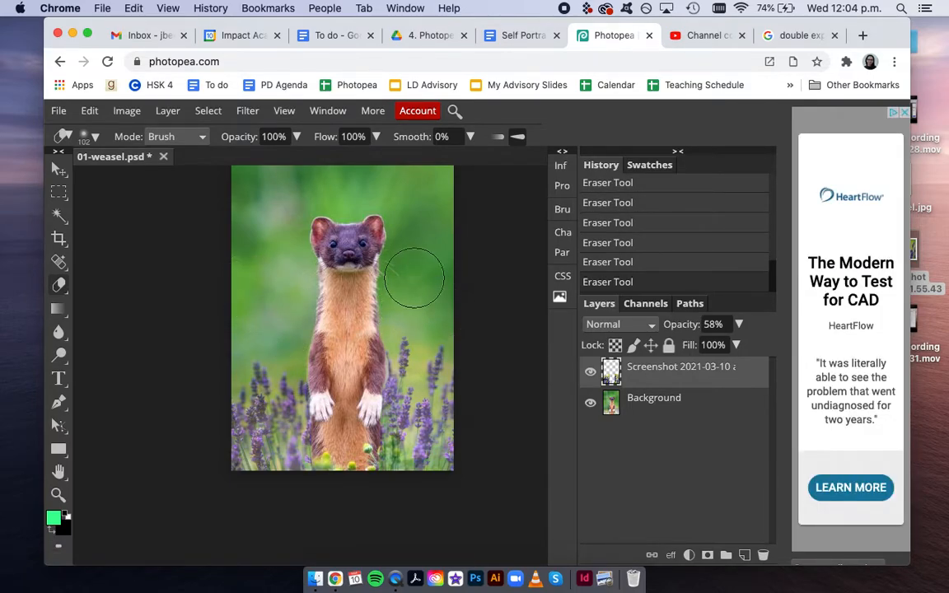